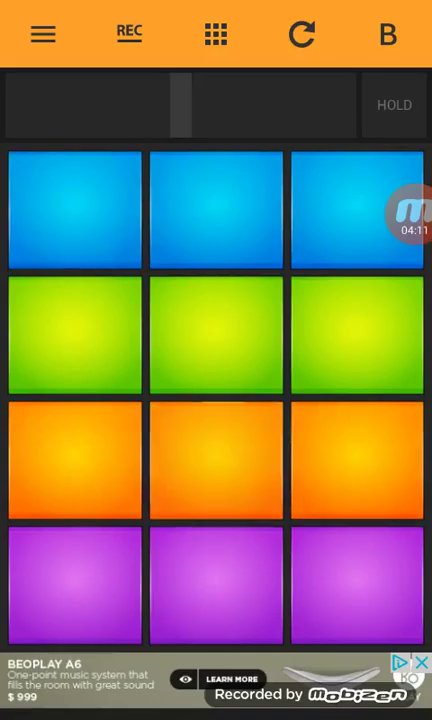
# Tap the centre orange pad twice, the left green and purple pads together, then the upper pads in rhythm
pyautogui.click(216, 460)
pyautogui.click(216, 460)
pyautogui.click(75, 335)
pyautogui.click(75, 585)
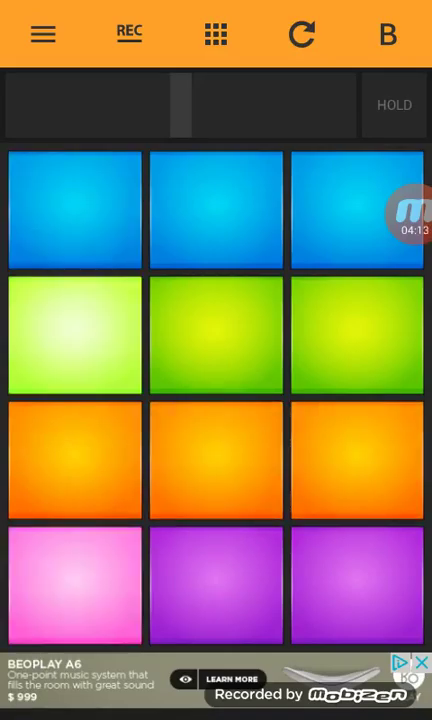
pyautogui.click(356, 585)
pyautogui.click(216, 335)
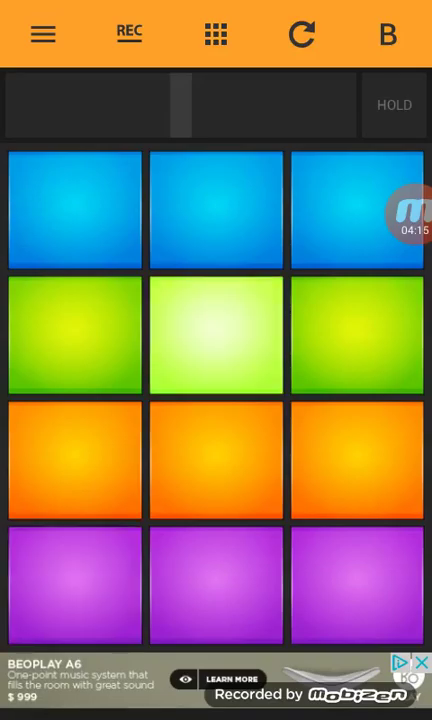
pyautogui.click(216, 335)
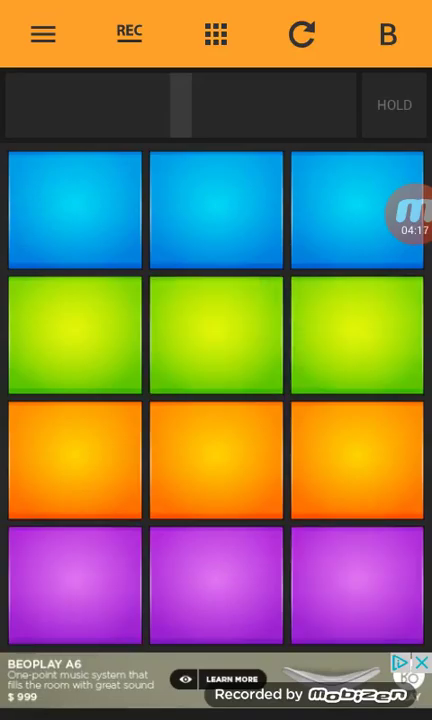
pyautogui.click(75, 335)
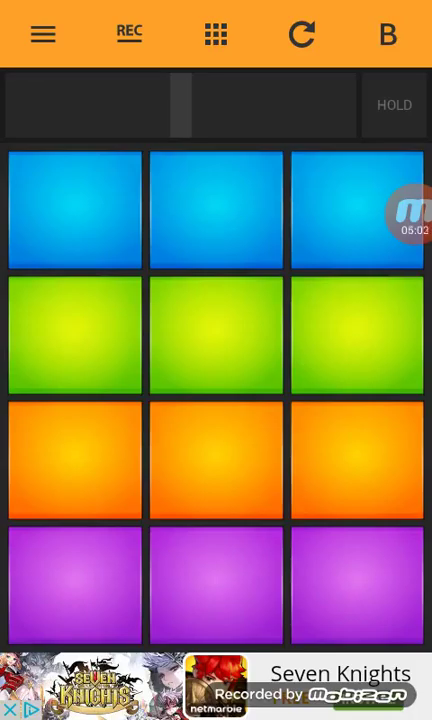
pyautogui.click(410, 212)
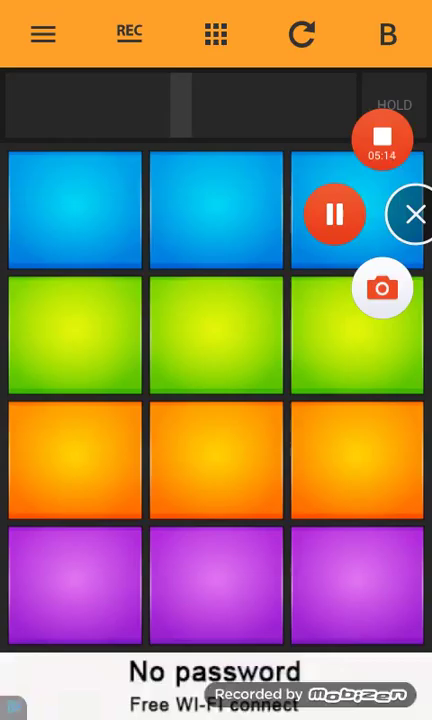
pyautogui.click(412, 213)
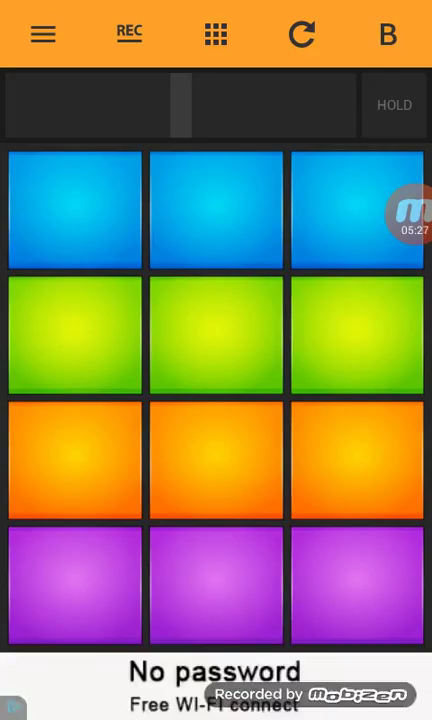
pyautogui.click(410, 212)
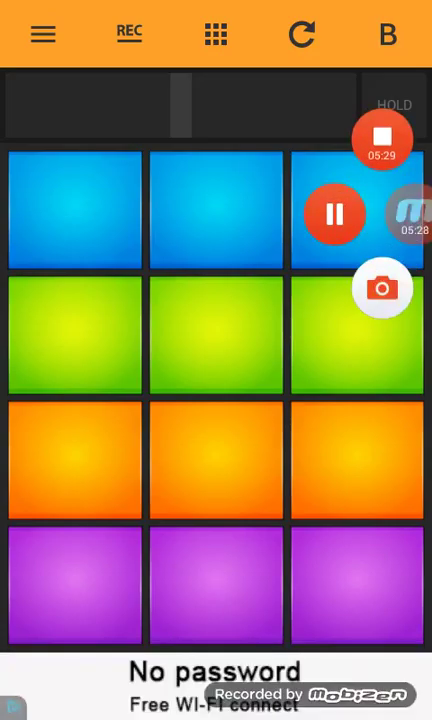